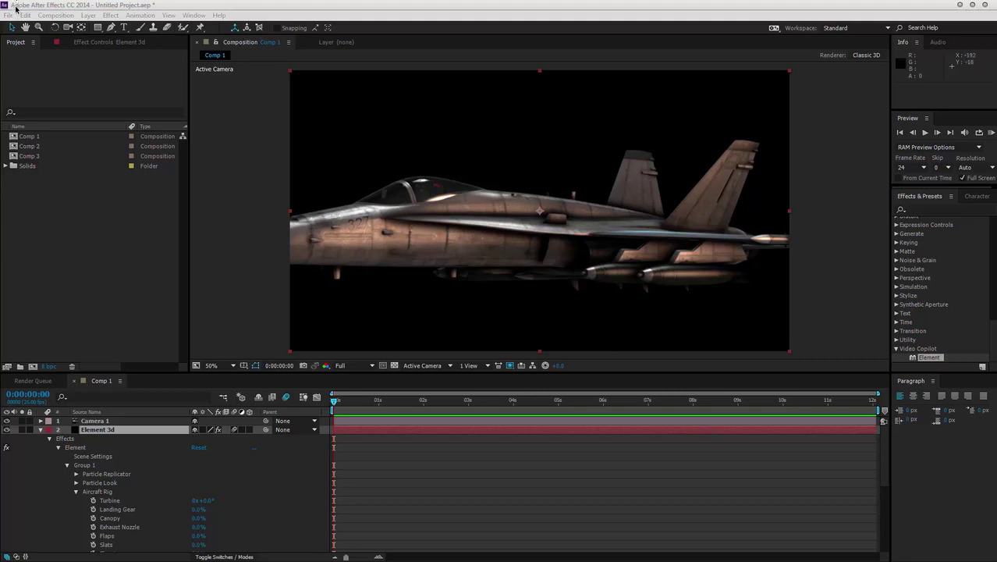
# Step: Create a new HDTV 1080 25 composition, Comp 4
pyautogui.click(50, 244)
pyautogui.click(32, 366)
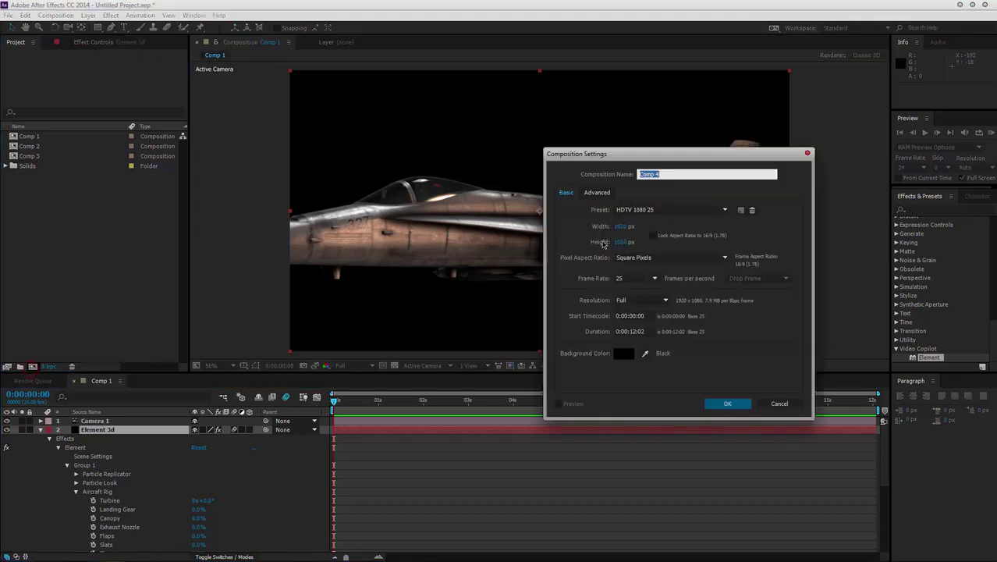
pyautogui.click(745, 401)
pyautogui.click(718, 269)
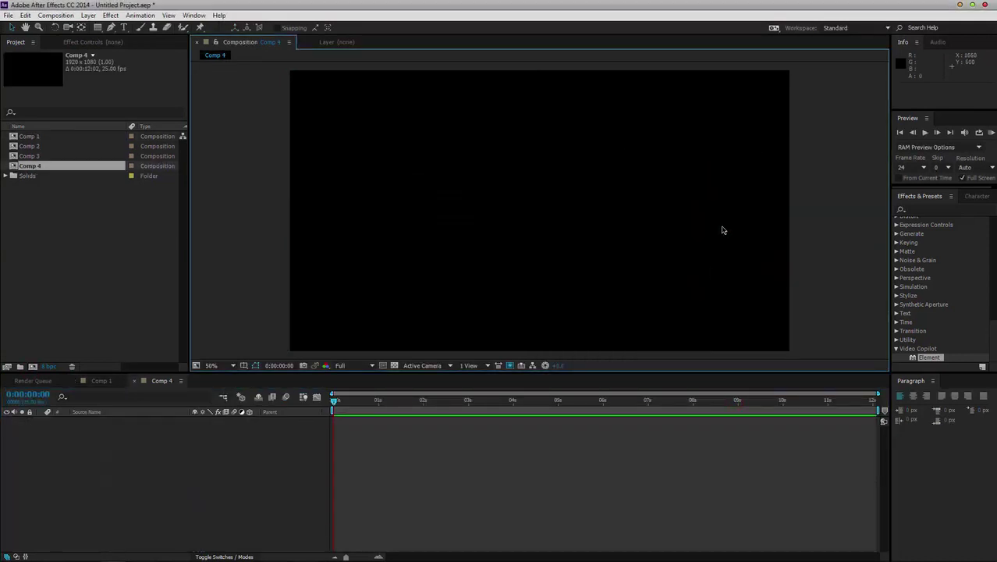
# Step: Add a solid named Element and apply the Element effect to it
pyautogui.hotkey('ctrl', 'y')
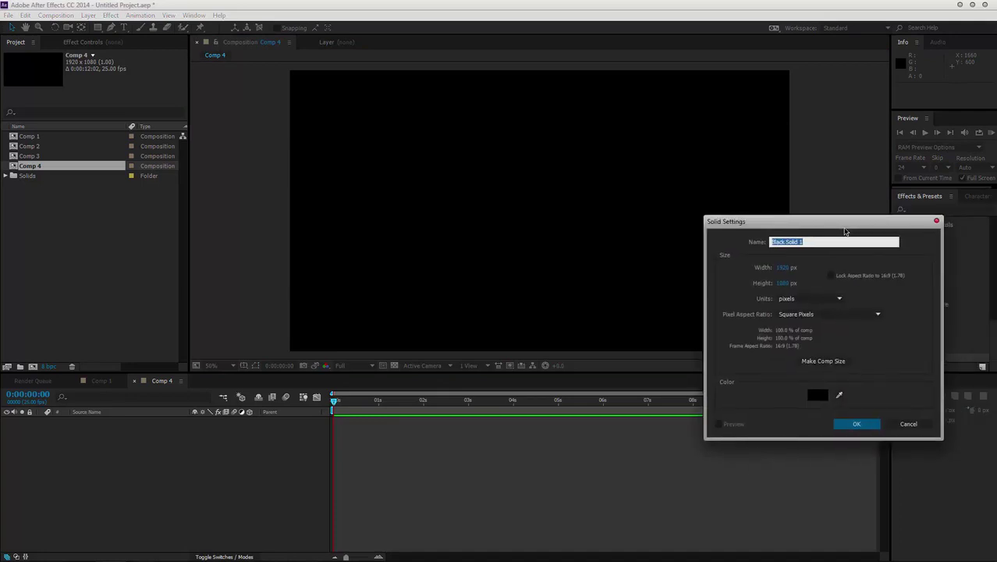
pyautogui.press('BackSpace')
pyautogui.write('Element')
pyautogui.press('Return')
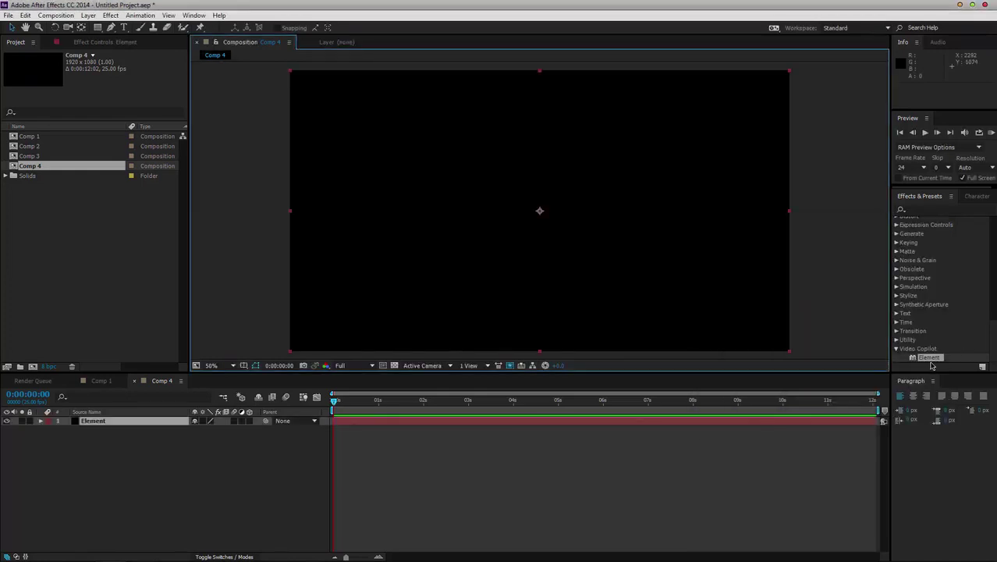
pyautogui.moveTo(935, 359); pyautogui.dragTo(581, 254)
# Step: In Scene Setup, load the Jet_Strike Supersonic_Jet and raise its Body specular to about 3.5
pyautogui.click(51, 84)
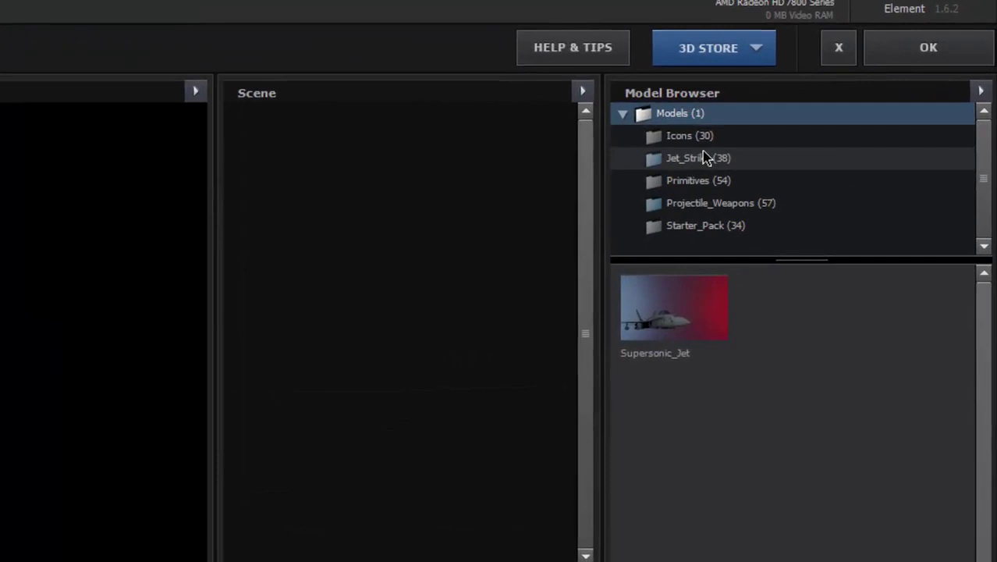
pyautogui.click(790, 120)
pyautogui.scroll(-5, 828, 230)
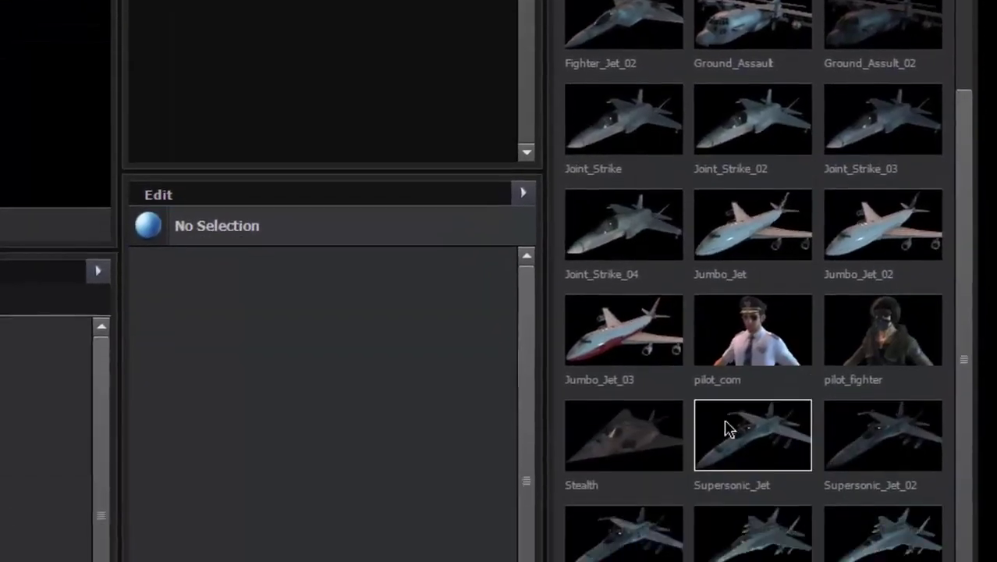
pyautogui.click(725, 428)
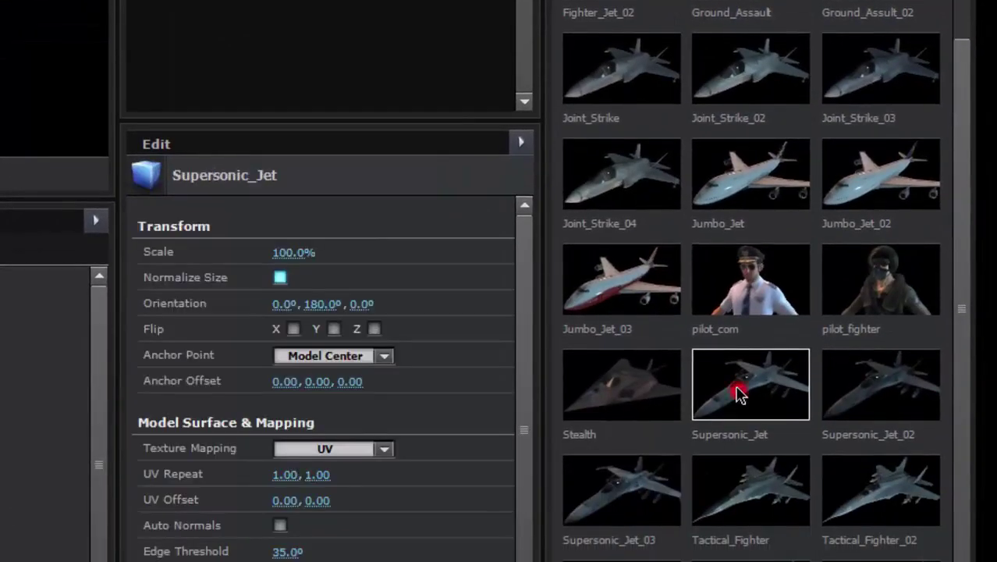
pyautogui.click(336, 89)
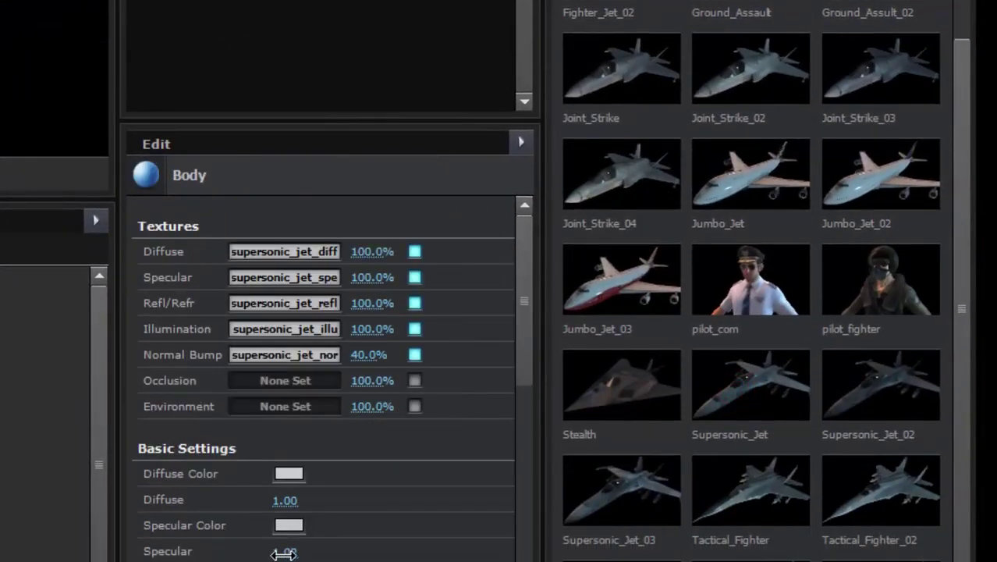
pyautogui.moveTo(281, 551); pyautogui.dragTo(507, 503)
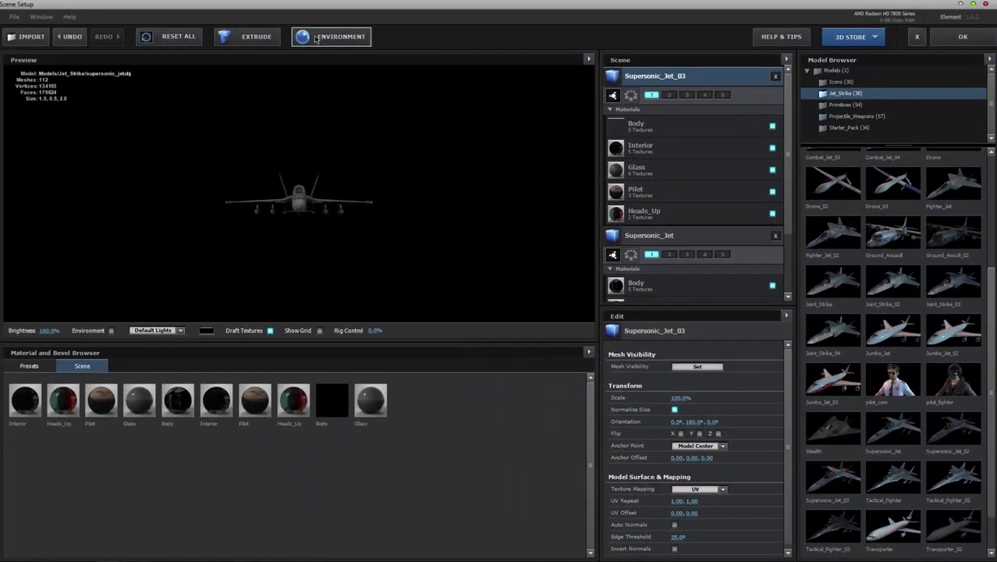
# Step: Set the environment texture to BackLight_8K_26 at 8192×4096
pyautogui.click(316, 39)
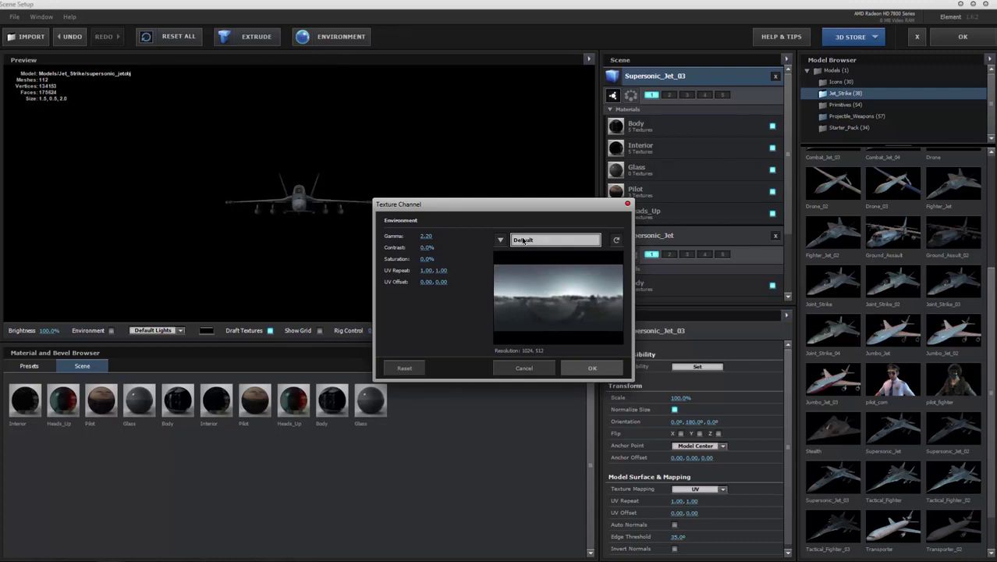
pyautogui.click(523, 240)
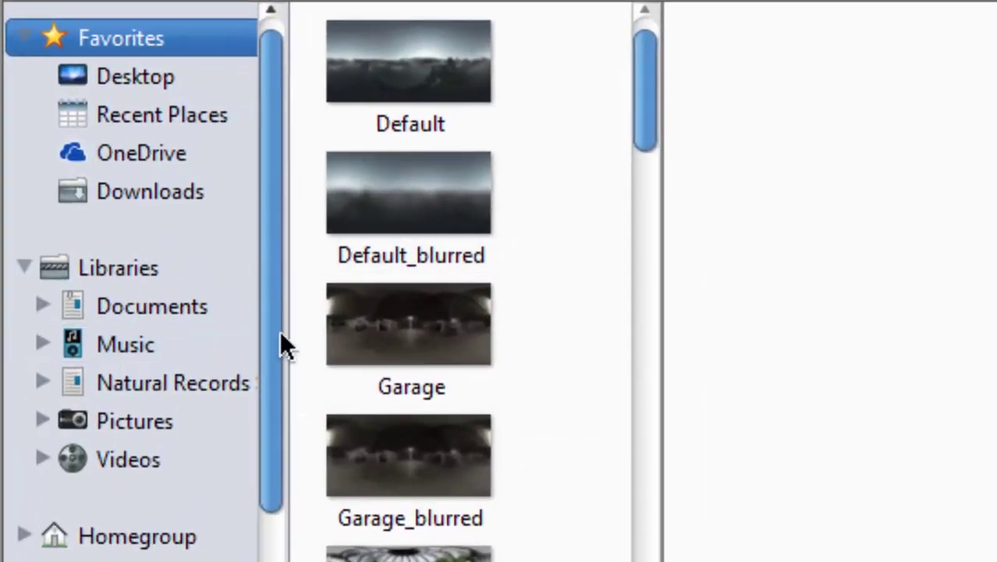
pyautogui.moveTo(281, 342); pyautogui.dragTo(272, 517)
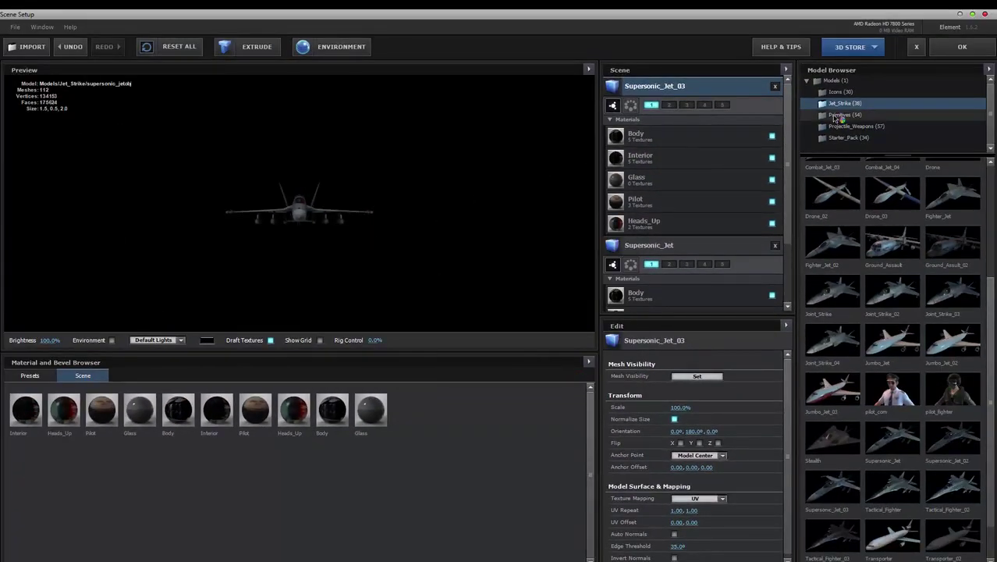
# Step: Apply the 3D scene and add Camera 1 with the 80mm preset
pyautogui.click(950, 49)
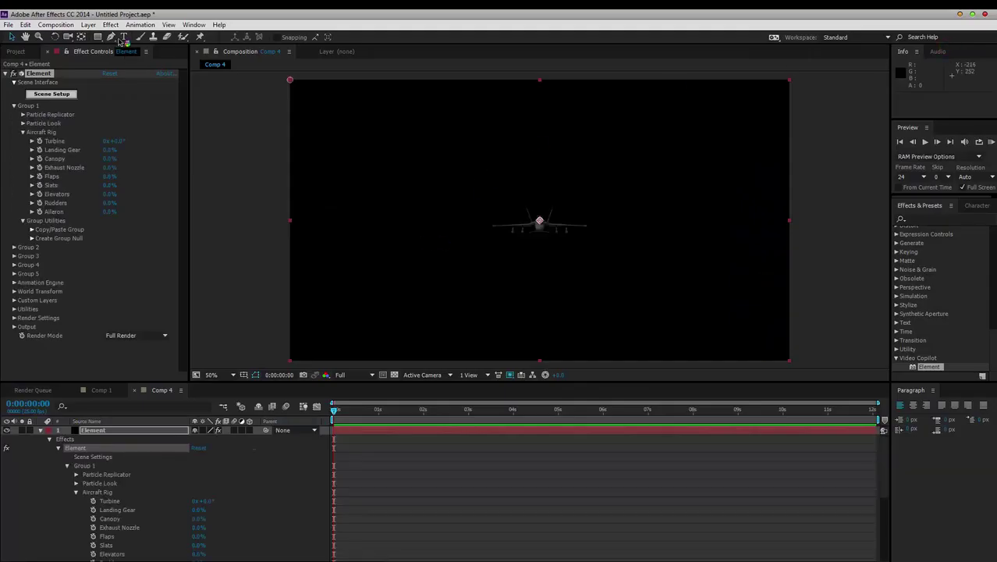
pyautogui.click(88, 24)
pyautogui.moveTo(113, 39)
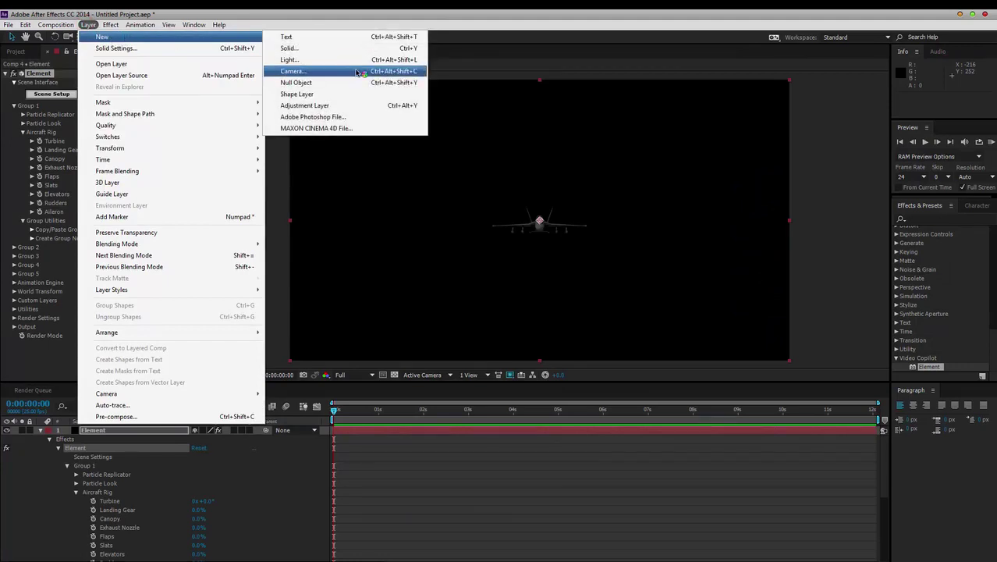
pyautogui.click(295, 74)
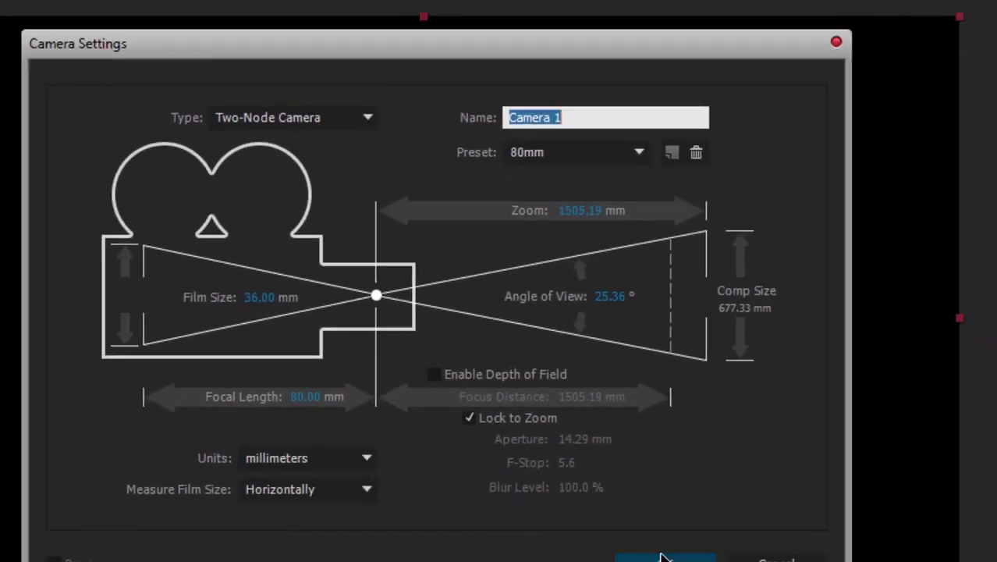
pyautogui.click(661, 557)
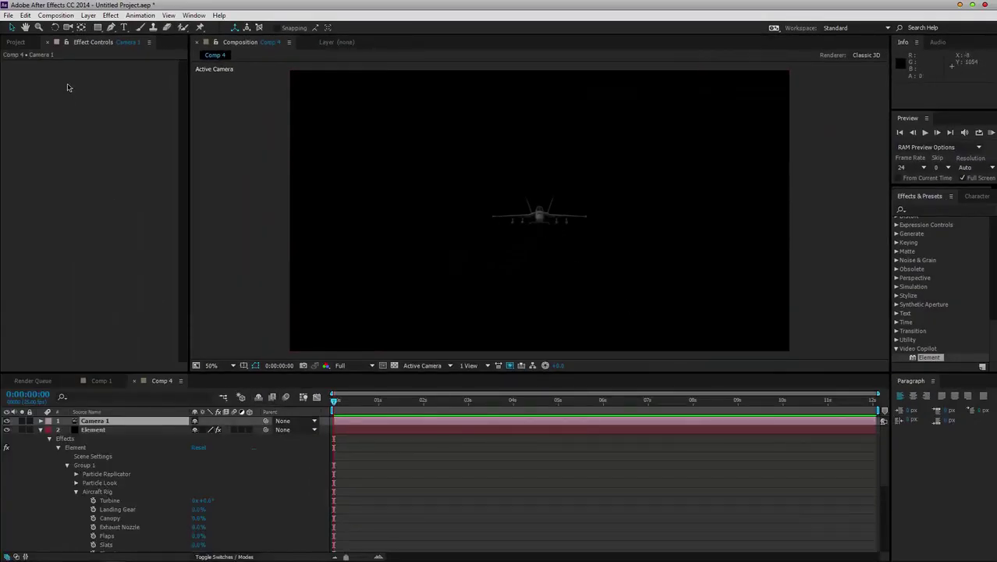
# Step: Dolly the camera in until the jet fills the frame, then select the Element layer
pyautogui.click(68, 26)
pyautogui.moveTo(544, 266); pyautogui.dragTo(524, 166)
pyautogui.click(117, 430)
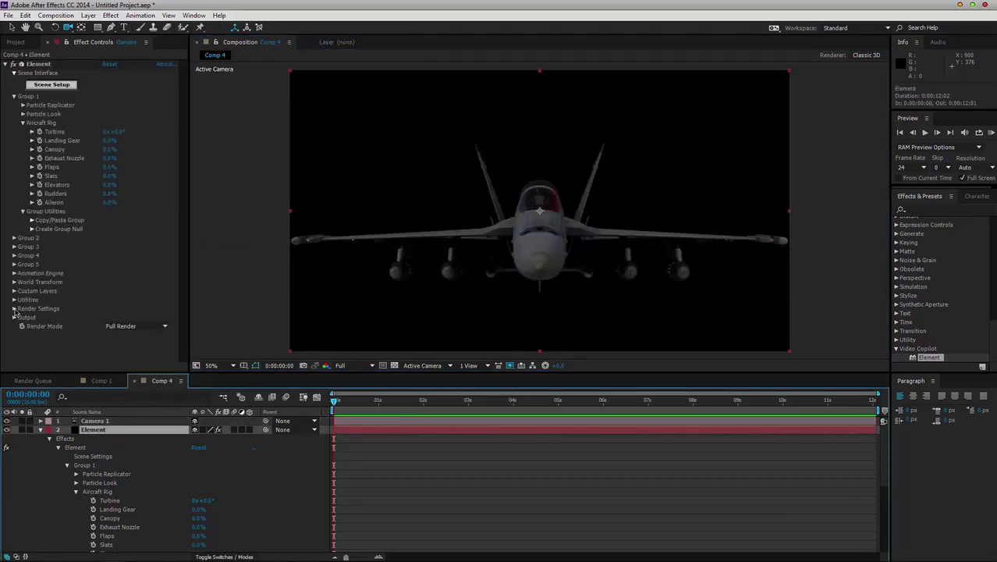
# Step: Show the environment in the background, rotated 4° on X and 10° on Y
pyautogui.click(13, 308)
pyautogui.click(22, 296)
pyautogui.click(107, 314)
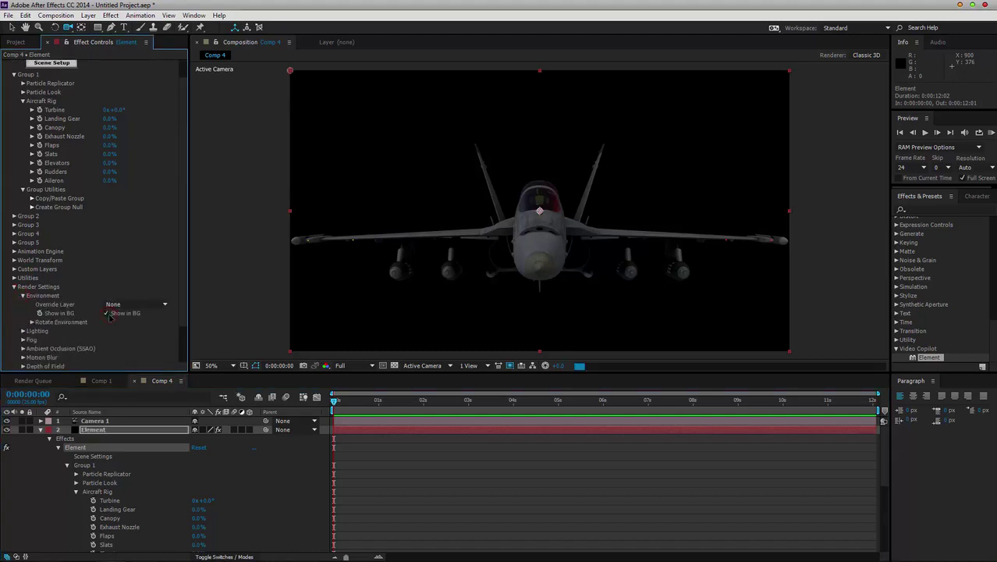
pyautogui.click(32, 323)
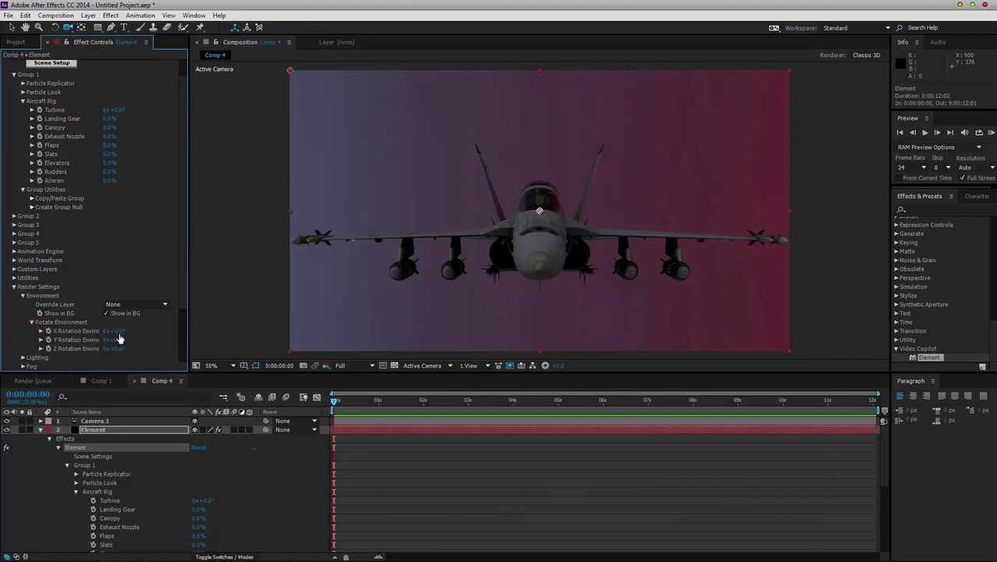
pyautogui.moveTo(118, 332); pyautogui.dragTo(121, 330)
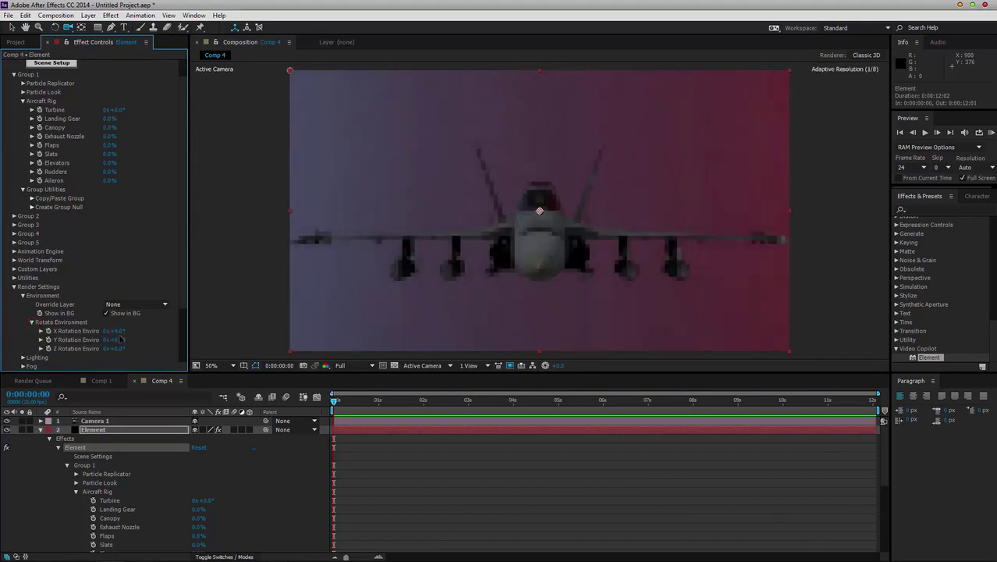
pyautogui.moveTo(117, 339); pyautogui.dragTo(124, 340)
pyautogui.scroll(-3, 123, 345)
# Step: Set Add Lighting to the Cinema preset, keeping comp lights on
pyautogui.click(22, 310)
pyautogui.click(113, 336)
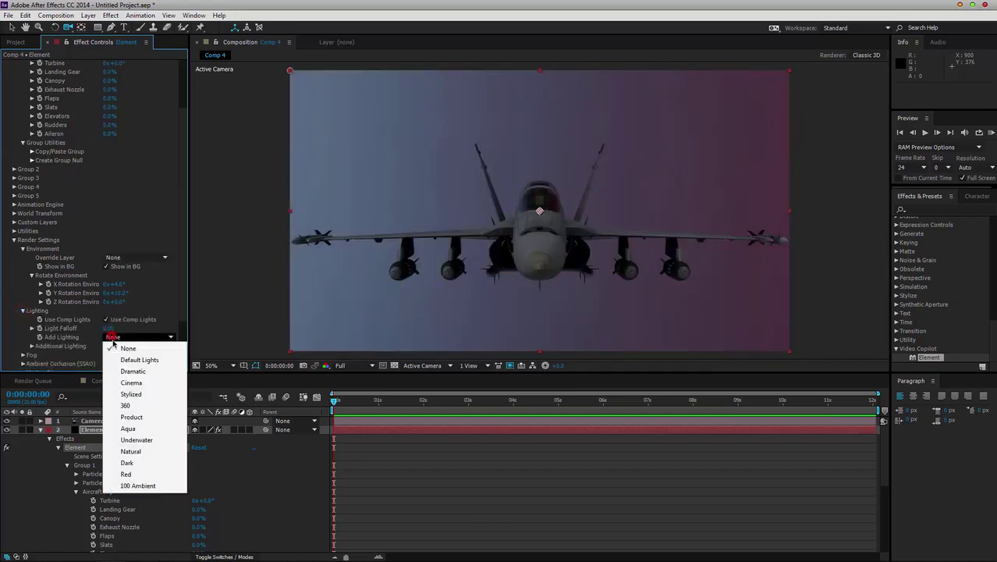
pyautogui.click(141, 383)
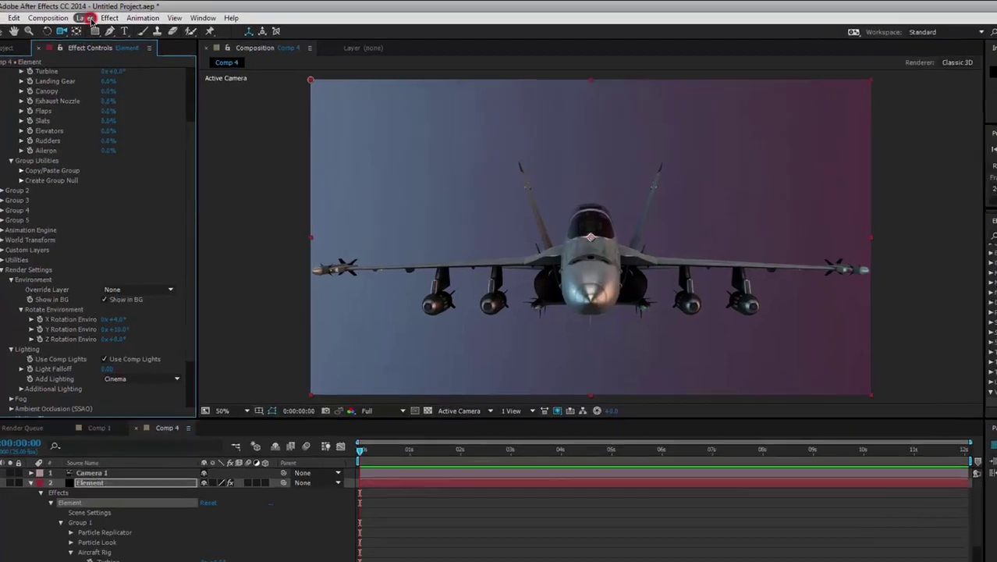
pyautogui.click(86, 18)
pyautogui.moveTo(120, 28)
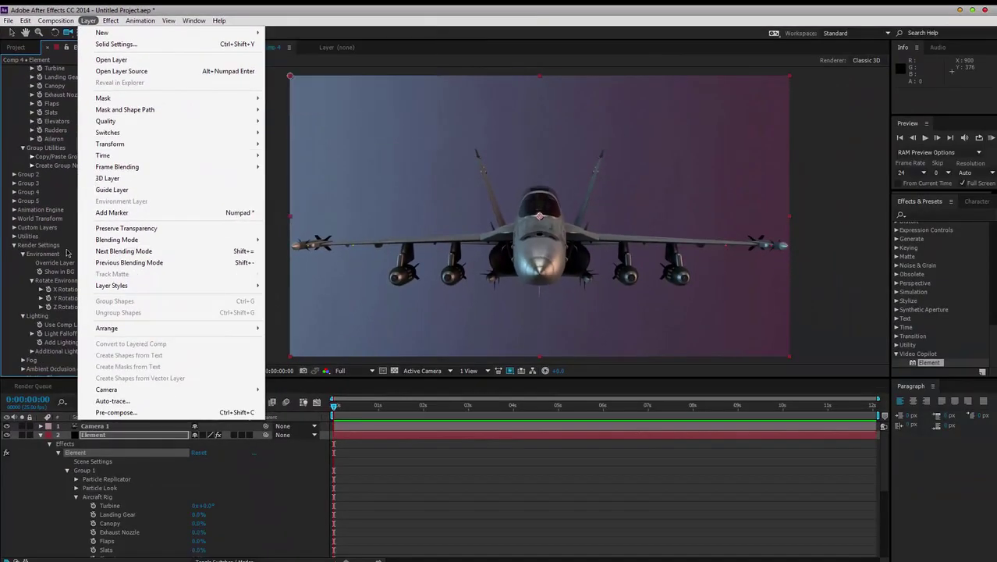
pyautogui.click(15, 295)
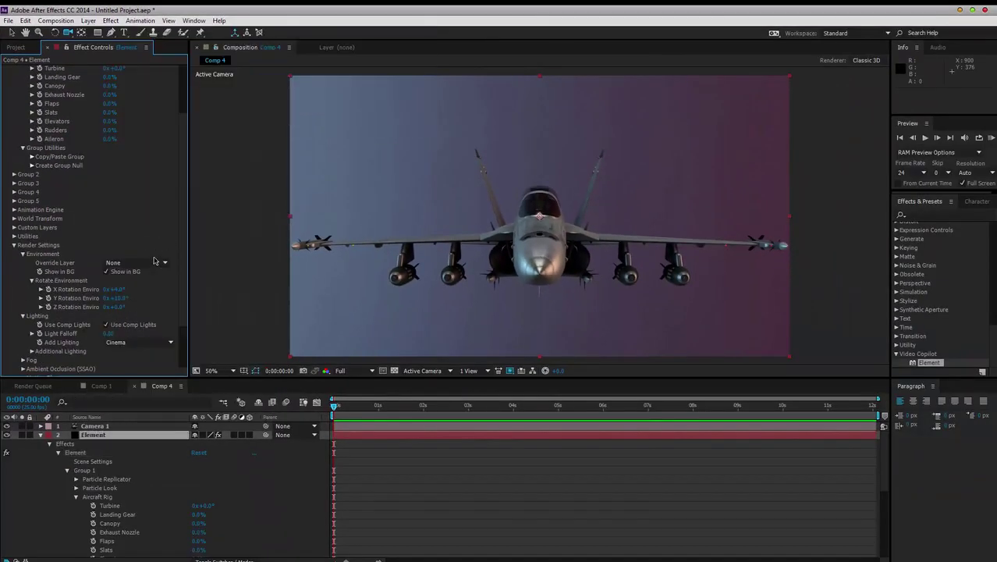
pyautogui.scroll(-3, 154, 261)
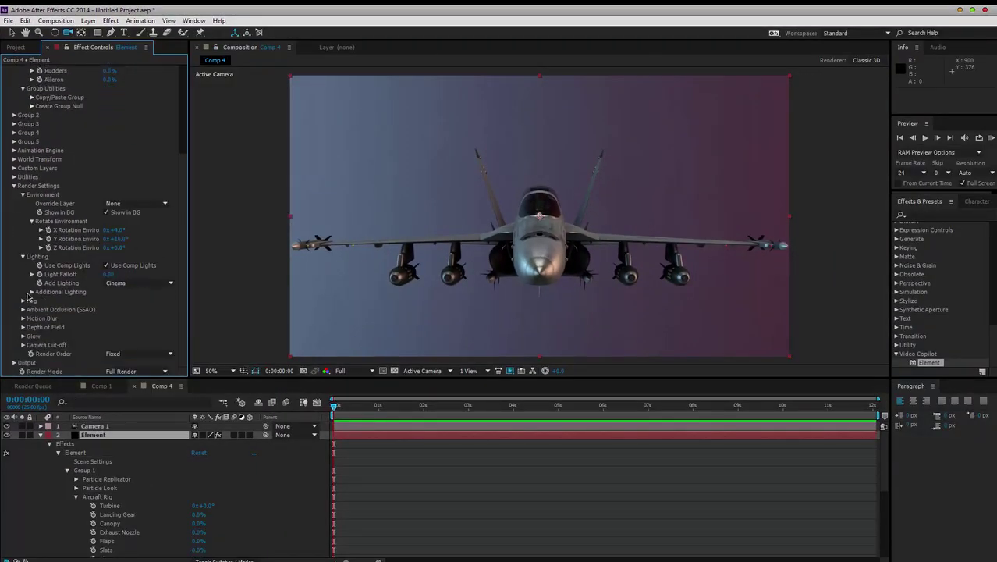
# Step: Enable ambient occlusion with AO Intensity 10.0 and AO Samples 221
pyautogui.click(23, 310)
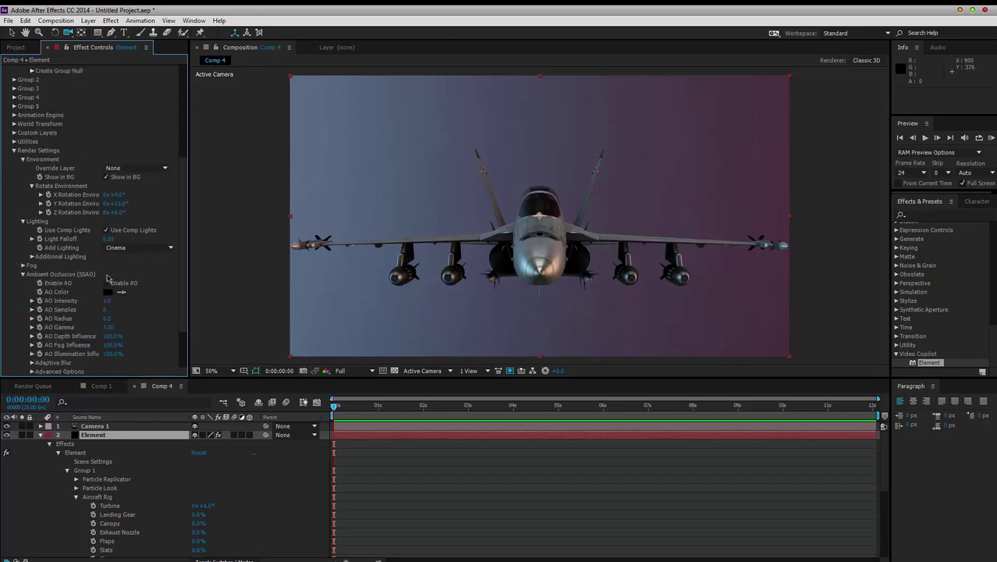
pyautogui.click(107, 283)
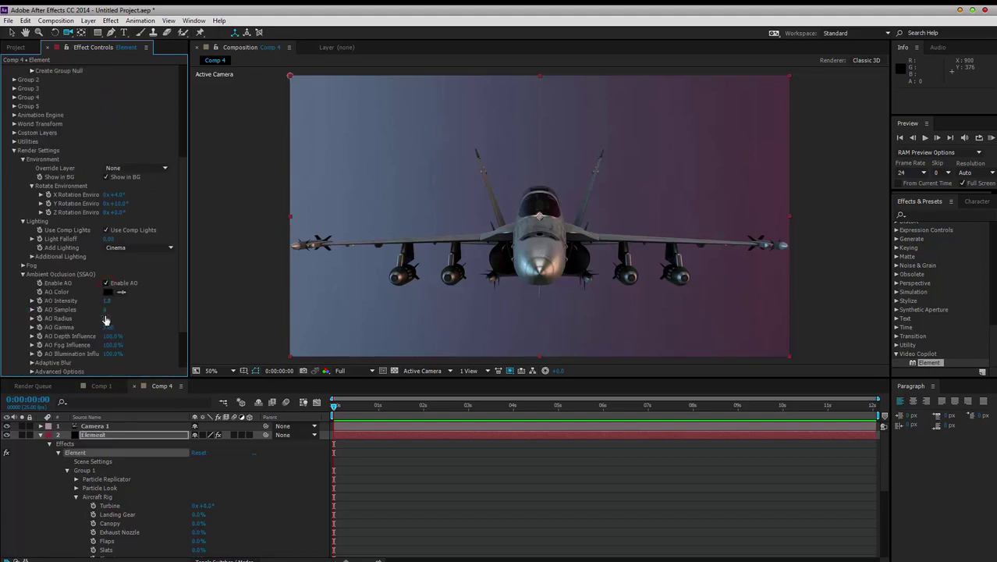
pyautogui.moveTo(123, 305); pyautogui.dragTo(234, 305)
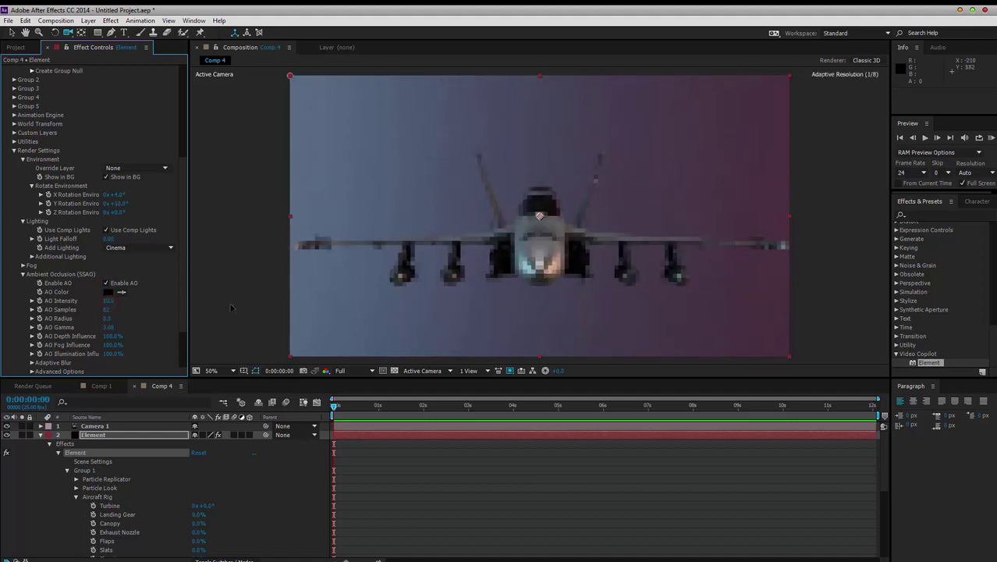
pyautogui.moveTo(107, 310); pyautogui.dragTo(161, 284)
pyautogui.scroll(-2, 123, 312)
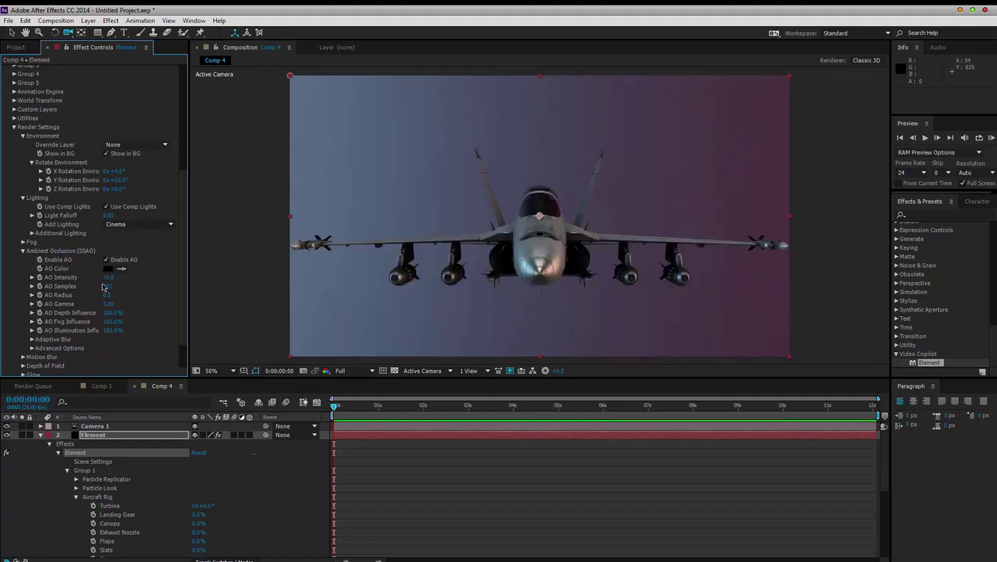
pyautogui.scroll(-3, 102, 287)
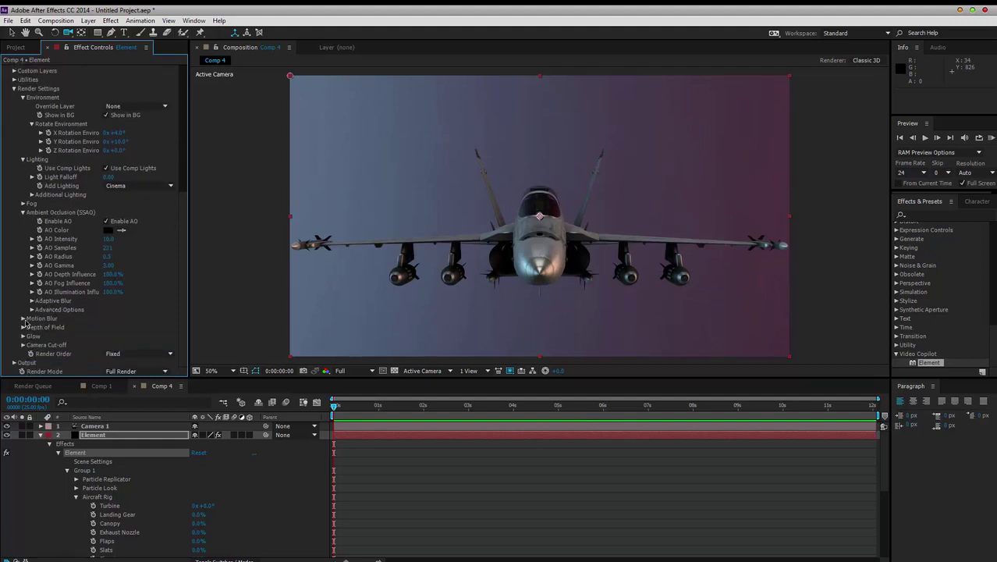
# Step: Set Motion Blur Samples to 51 and enable motion blur on the Element layer
pyautogui.click(22, 319)
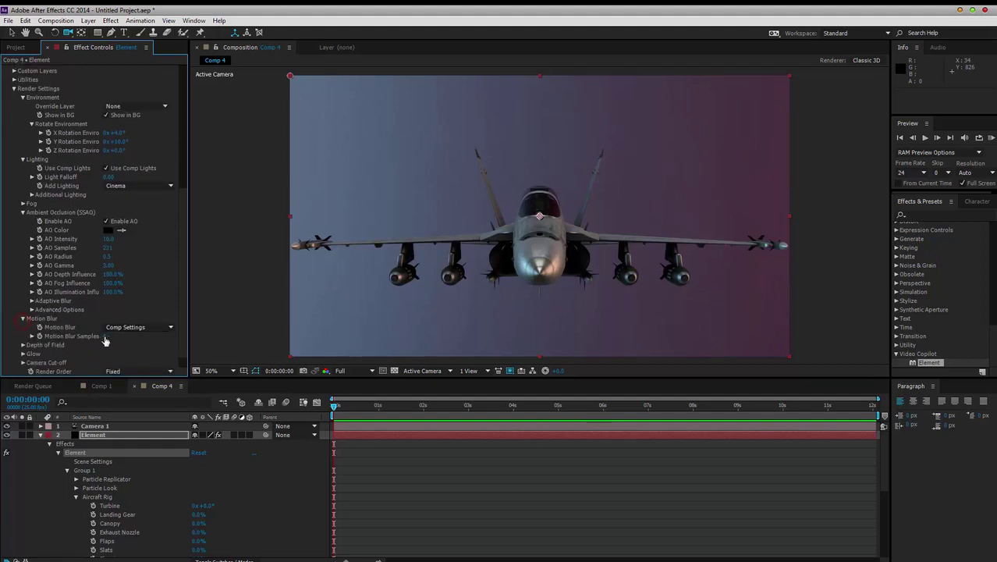
pyautogui.moveTo(105, 337); pyautogui.dragTo(117, 338)
pyautogui.click(286, 402)
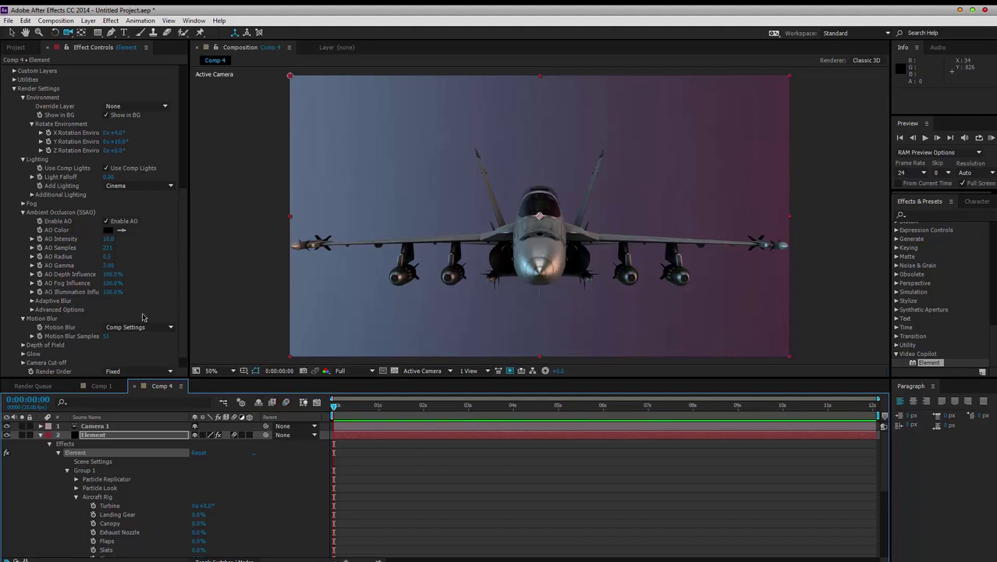
pyautogui.scroll(-1, 143, 317)
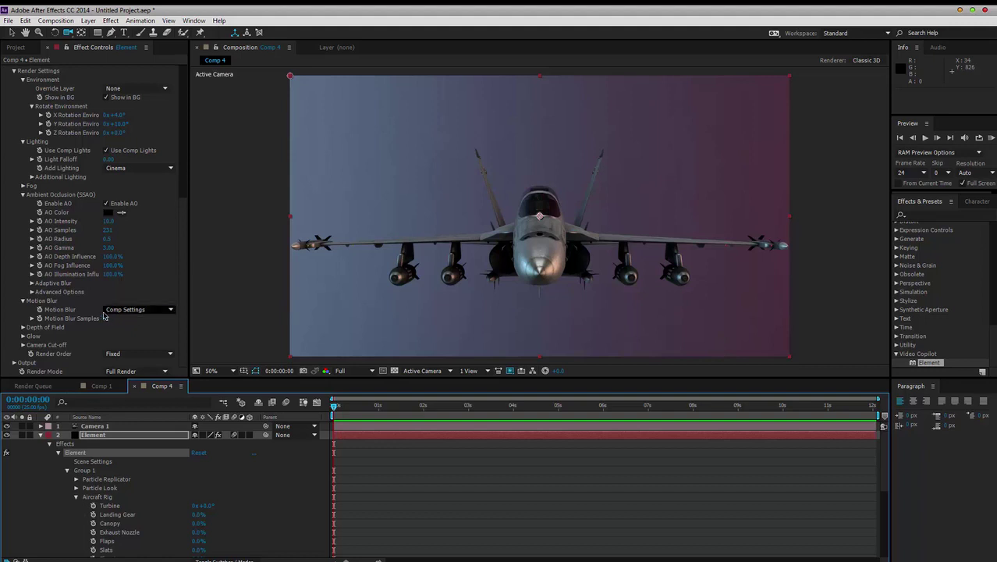
# Step: Enable glow with Glow Intensity 12 for bright wing-tip highlights
pyautogui.click(22, 336)
pyautogui.scroll(-3, 24, 343)
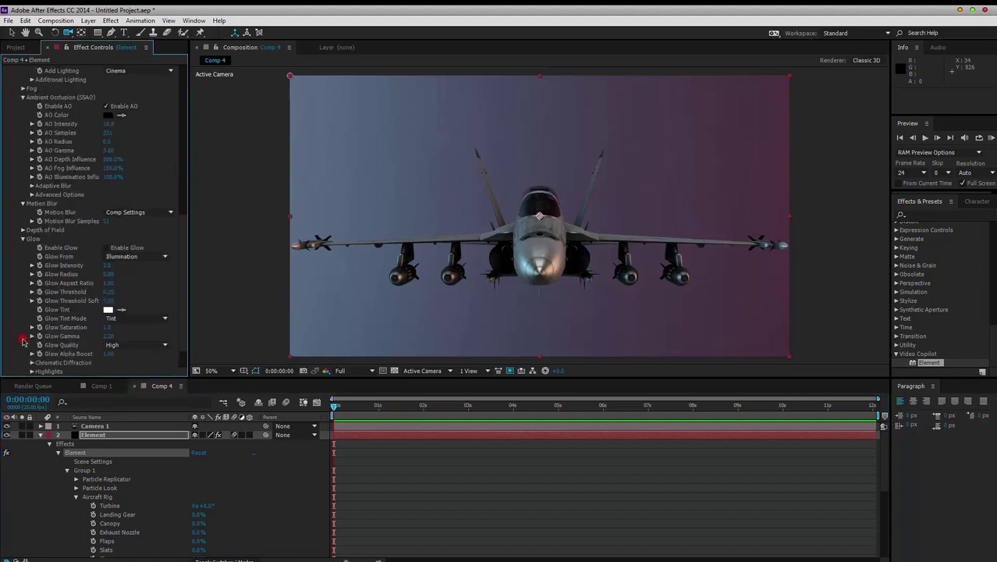
pyautogui.click(106, 247)
pyautogui.click(107, 266)
pyautogui.press('Return')
pyautogui.scroll(-2, 105, 308)
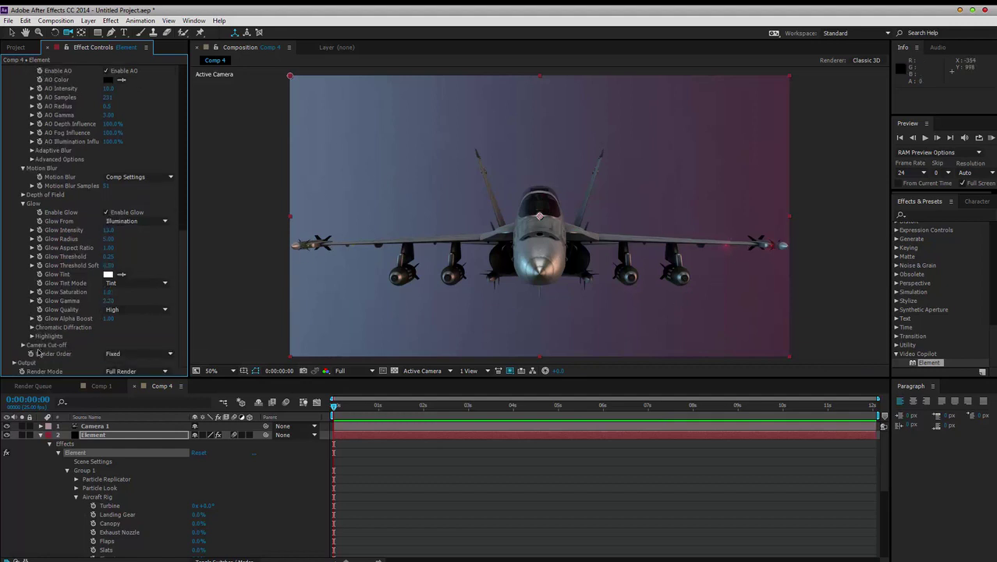
# Step: Switch the Output polygon mode to Wireframe
pyautogui.click(13, 363)
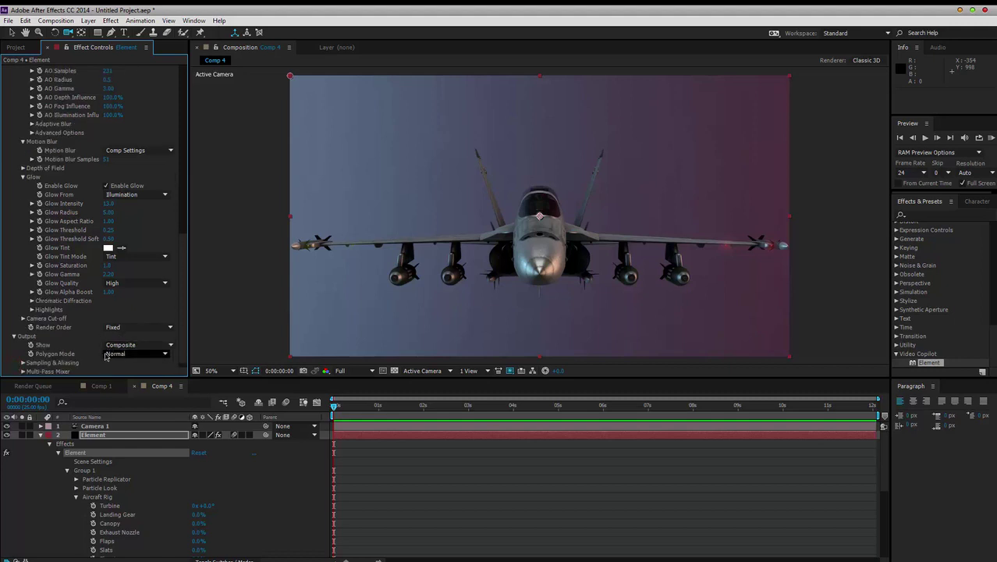
pyautogui.click(23, 363)
pyautogui.scroll(-2, 47, 335)
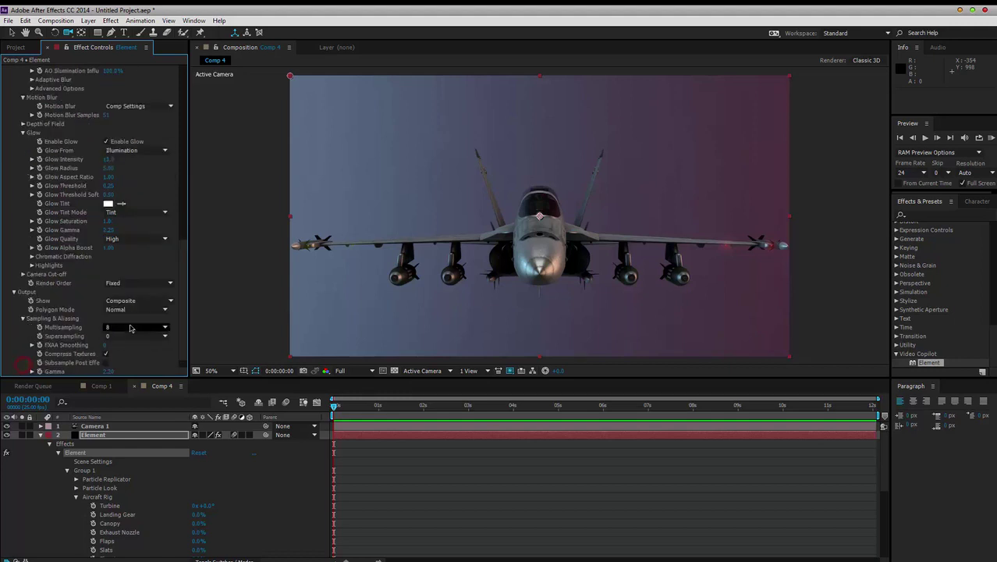
pyautogui.click(136, 309)
pyautogui.click(133, 333)
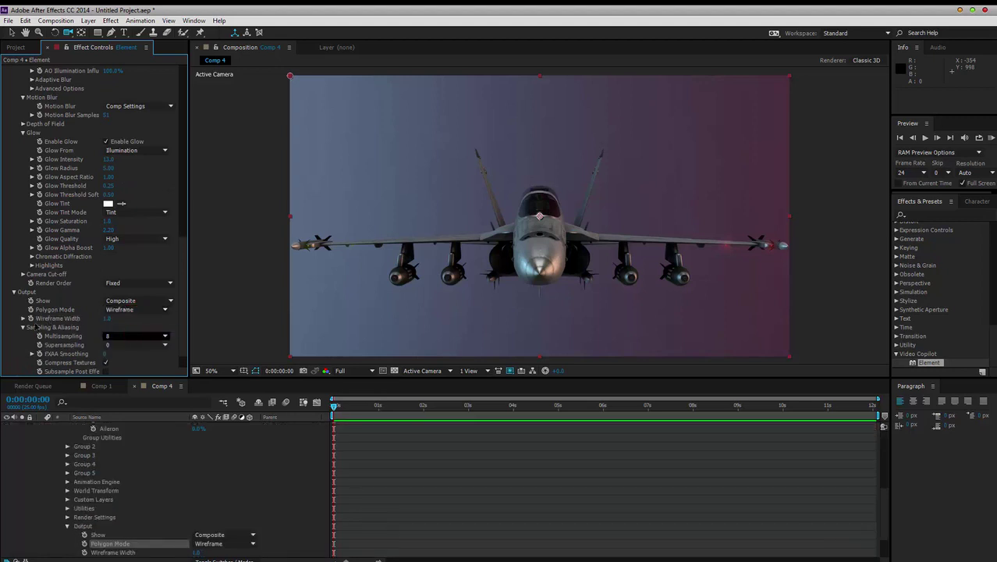
# Step: Set Multisampling to 32, turn on Compress Textures, and lower Gamma to about 1.75
pyautogui.scroll(-1, 118, 337)
pyautogui.click(134, 309)
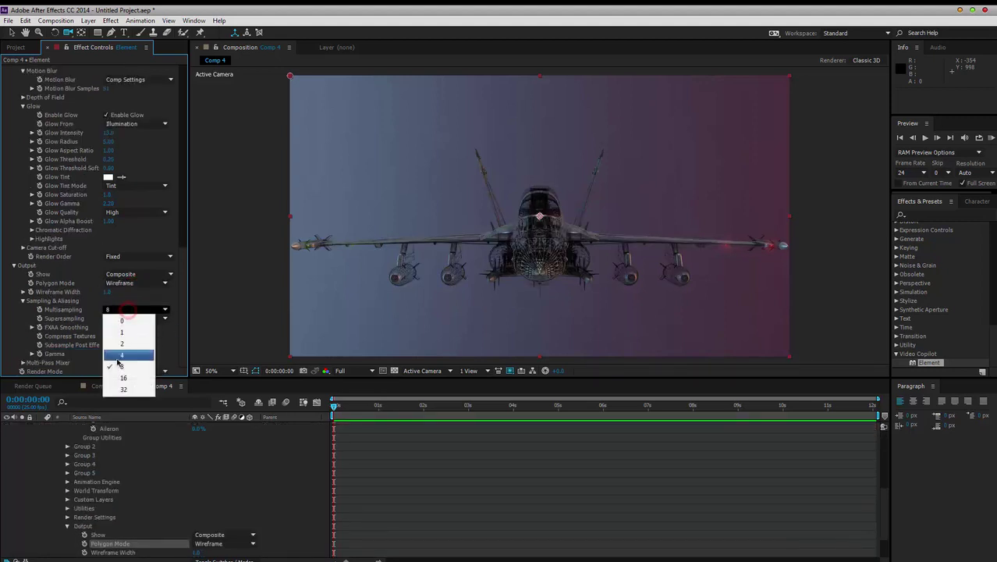
pyautogui.click(123, 389)
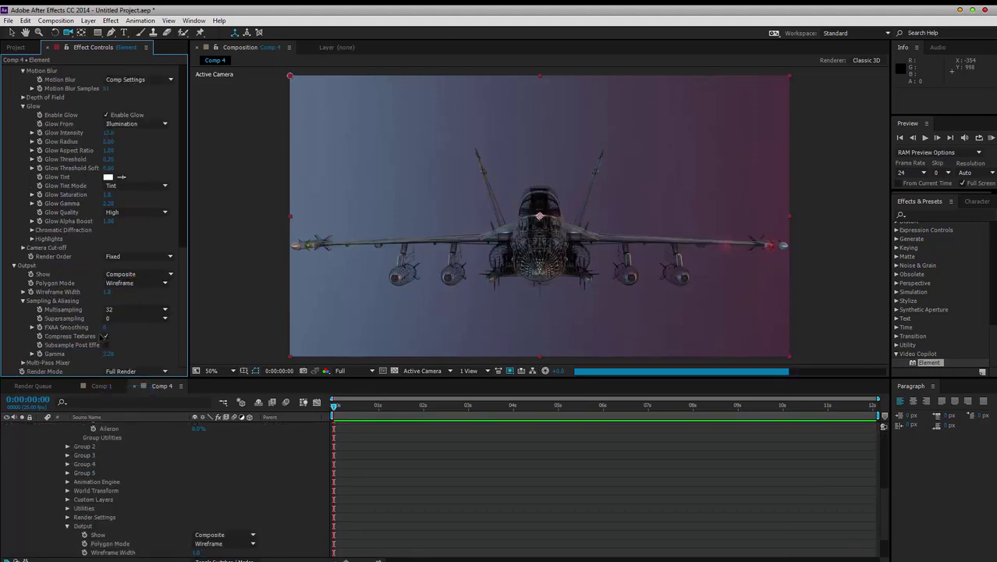
pyautogui.click(105, 335)
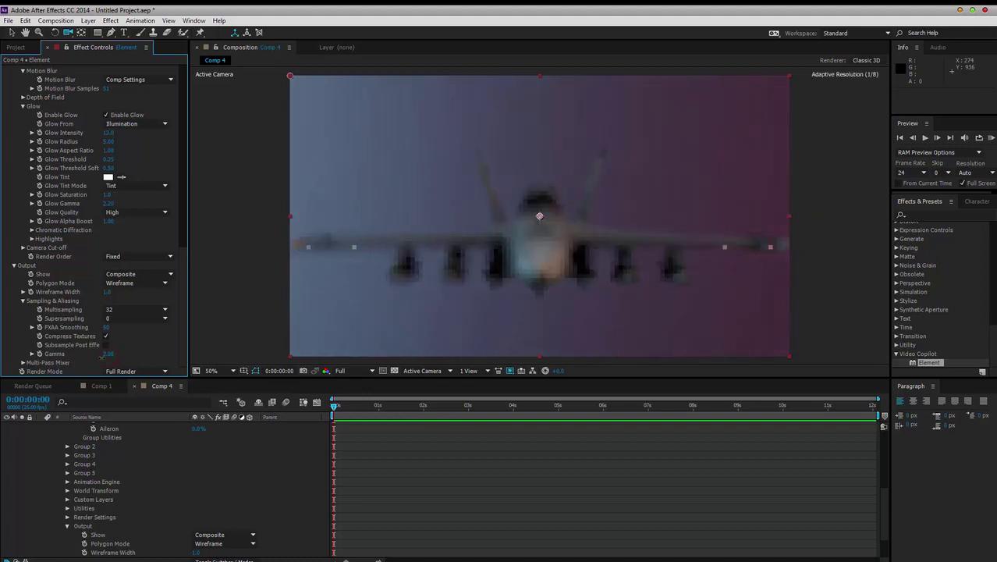
pyautogui.moveTo(101, 356); pyautogui.dragTo(84, 362)
# Step: Boost the Specular pass in the Multi-Pass Mixer
pyautogui.click(21, 362)
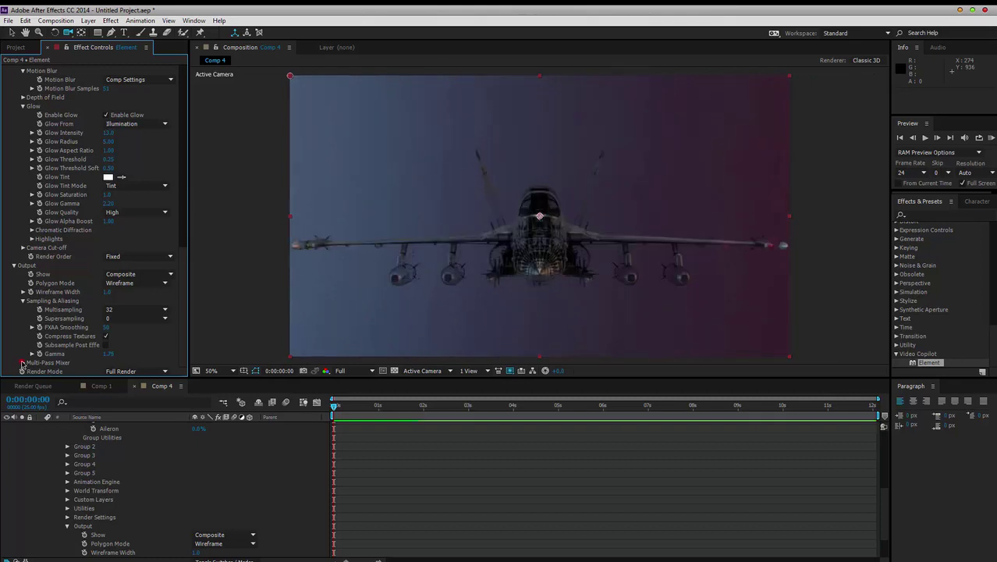
pyautogui.scroll(-2, 106, 305)
pyautogui.moveTo(108, 336); pyautogui.dragTo(202, 328)
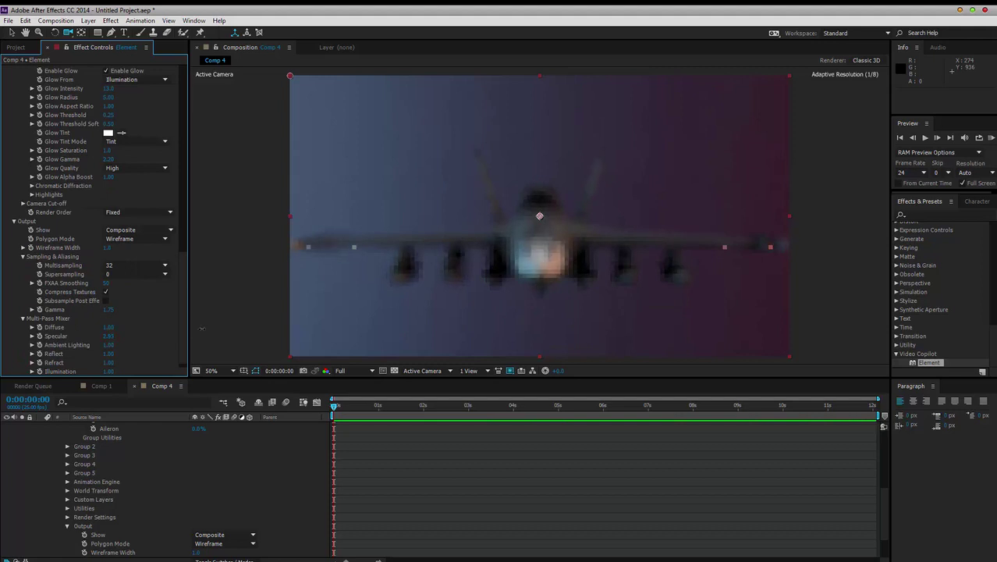
# Step: Return polygon mode to Normal and orbit the camera to a side view of the jet
pyautogui.click(129, 238)
pyautogui.click(128, 256)
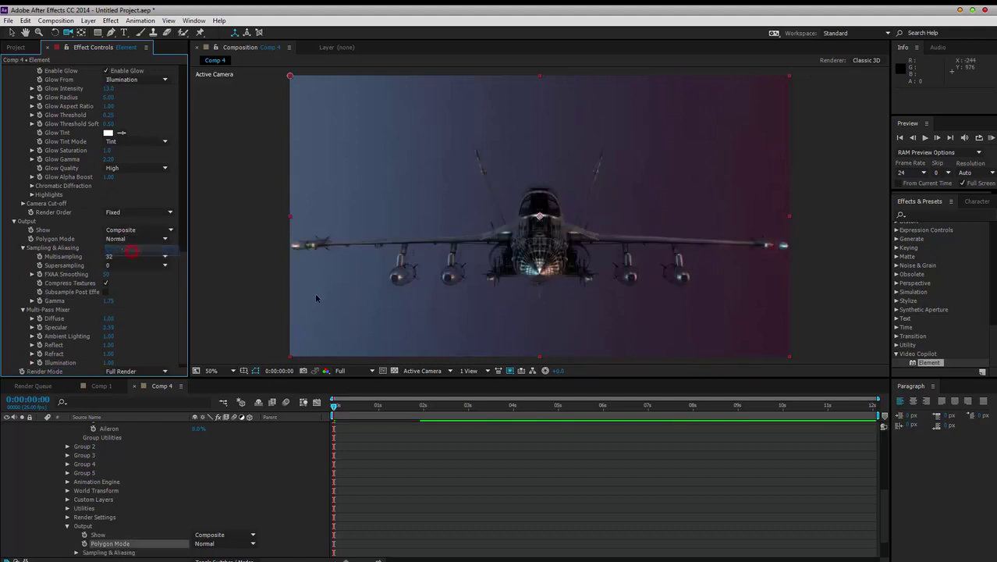
pyautogui.moveTo(408, 246); pyautogui.dragTo(495, 253)
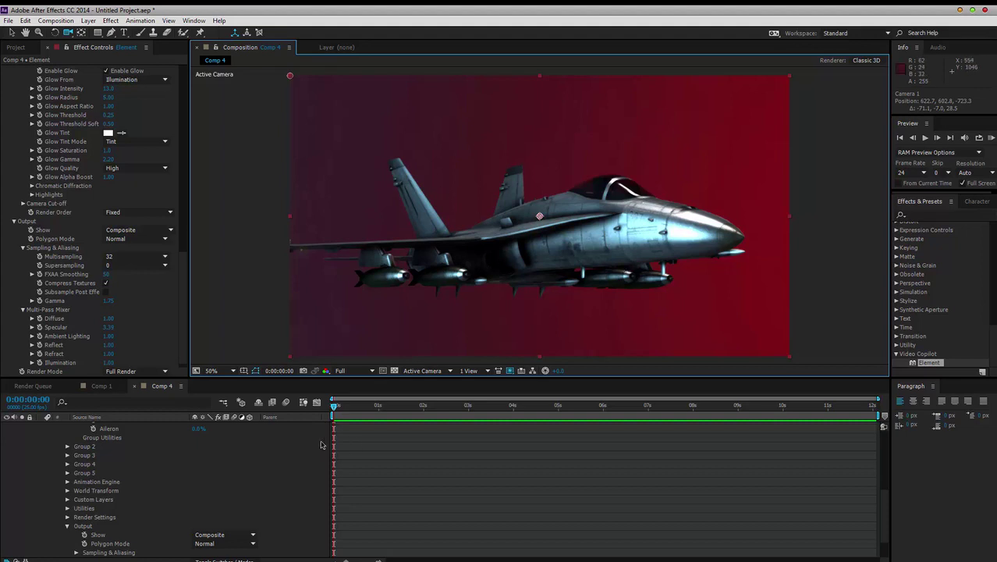
pyautogui.scroll(10, 102, 469)
pyautogui.click(95, 426)
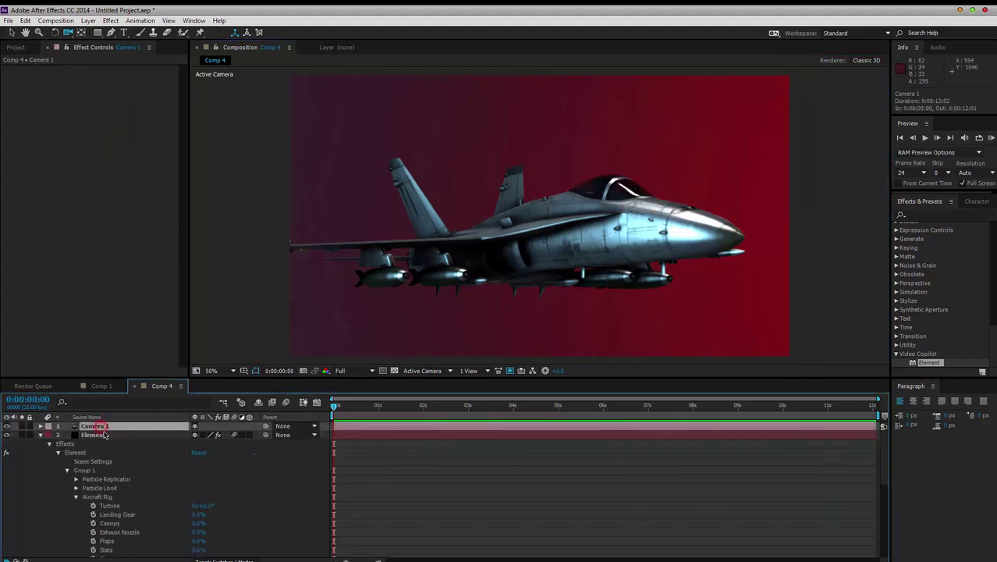